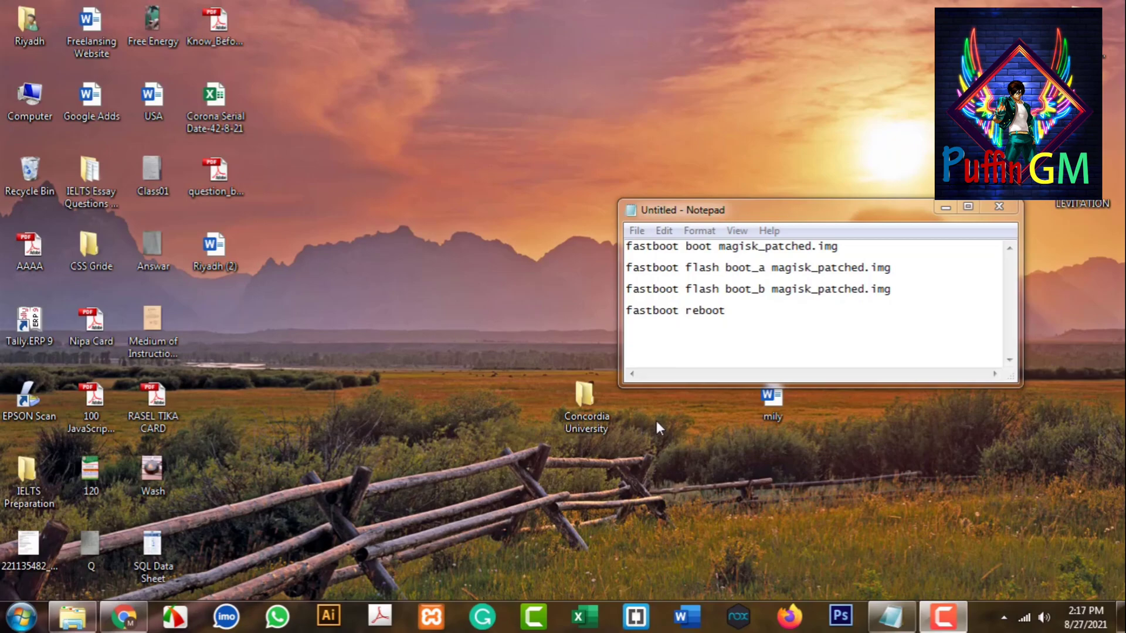
- With the four fastboot commands in Notepad, open the H:\Rifaz Game Software\platform-tools folder
left_click(940, 618)
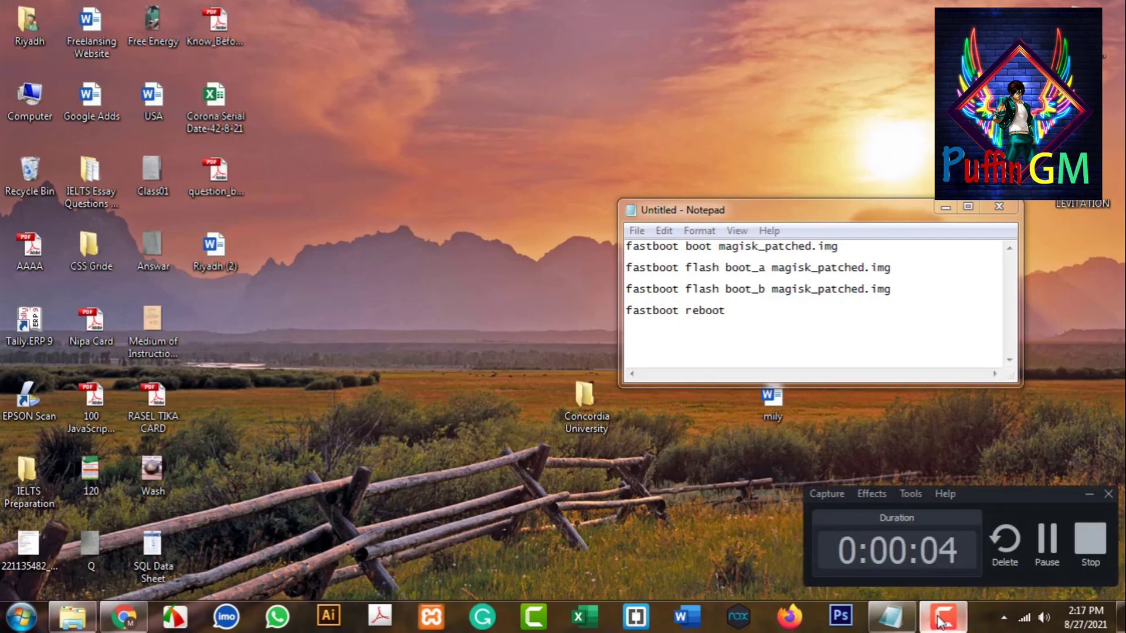
left_click(407, 395)
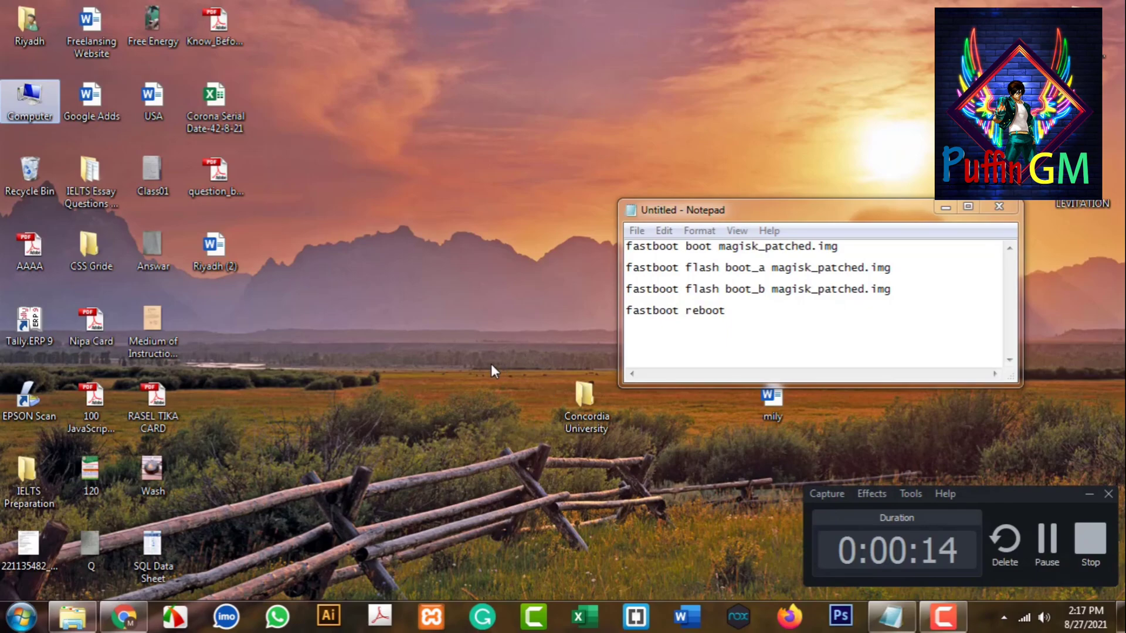
left_click(72, 617)
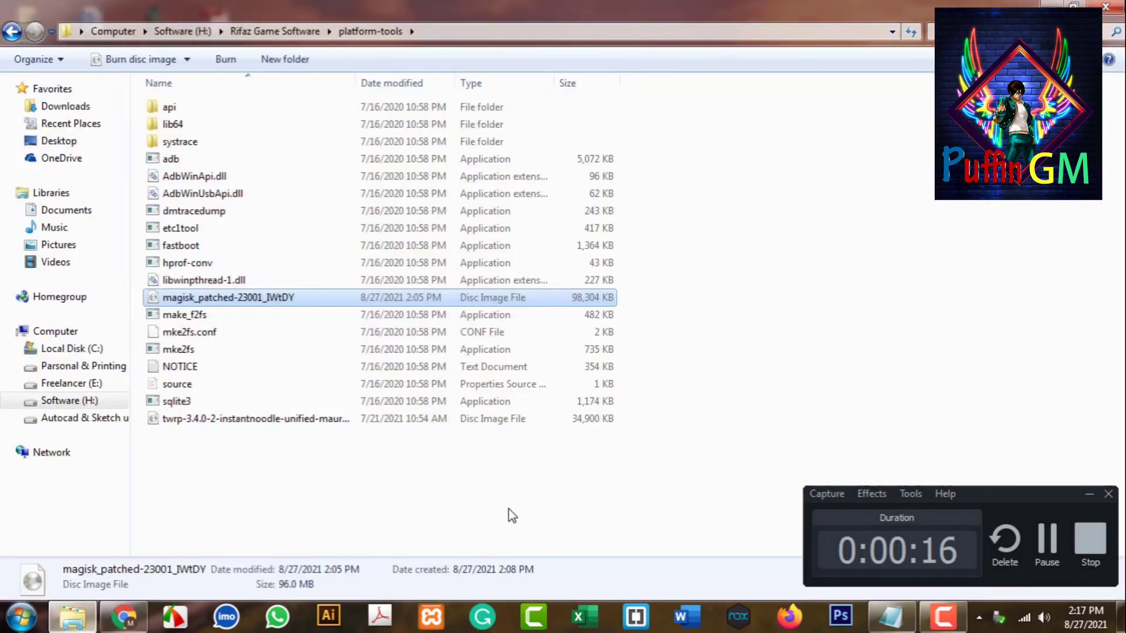
- Reopen platform-tools and launch cmd from its address bar to get a prompt there
left_click(12, 31)
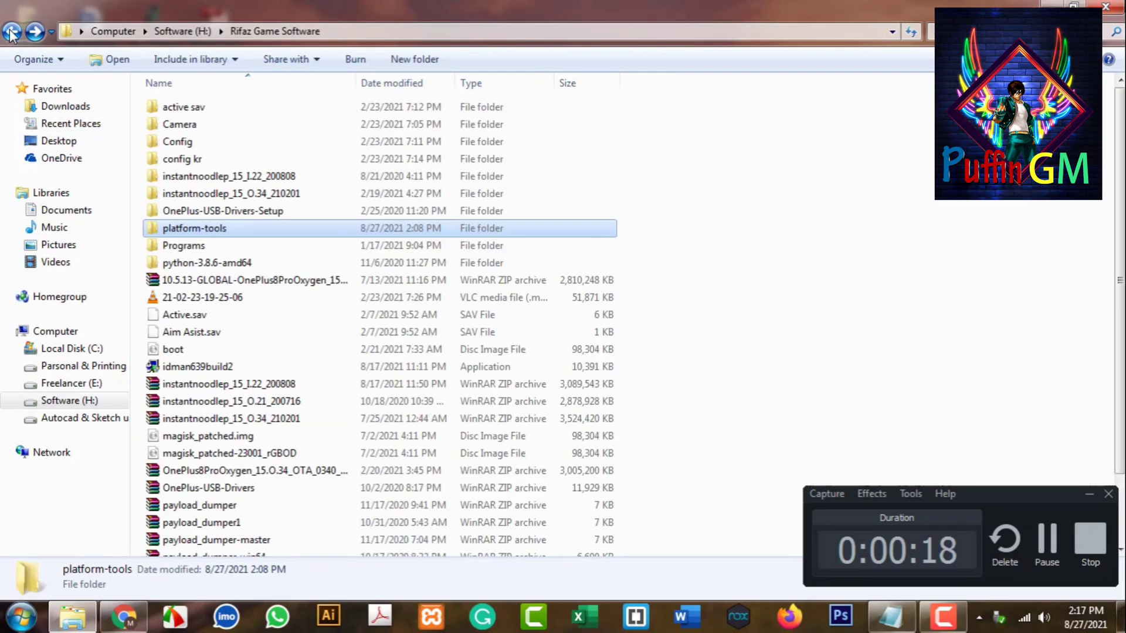
double_click(297, 227)
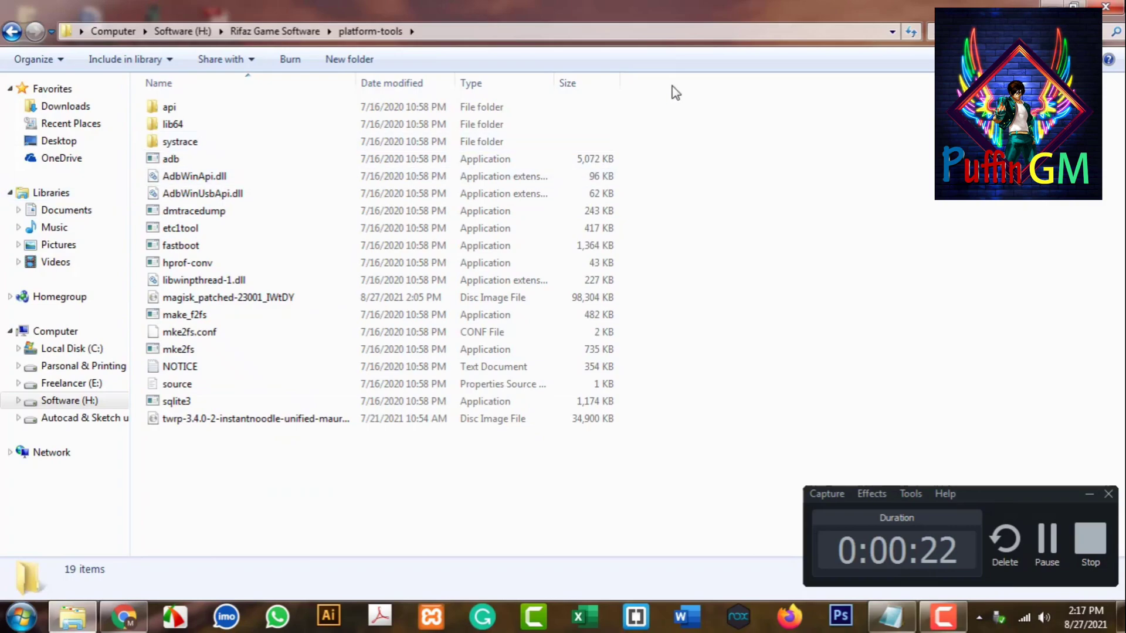
left_click(539, 30)
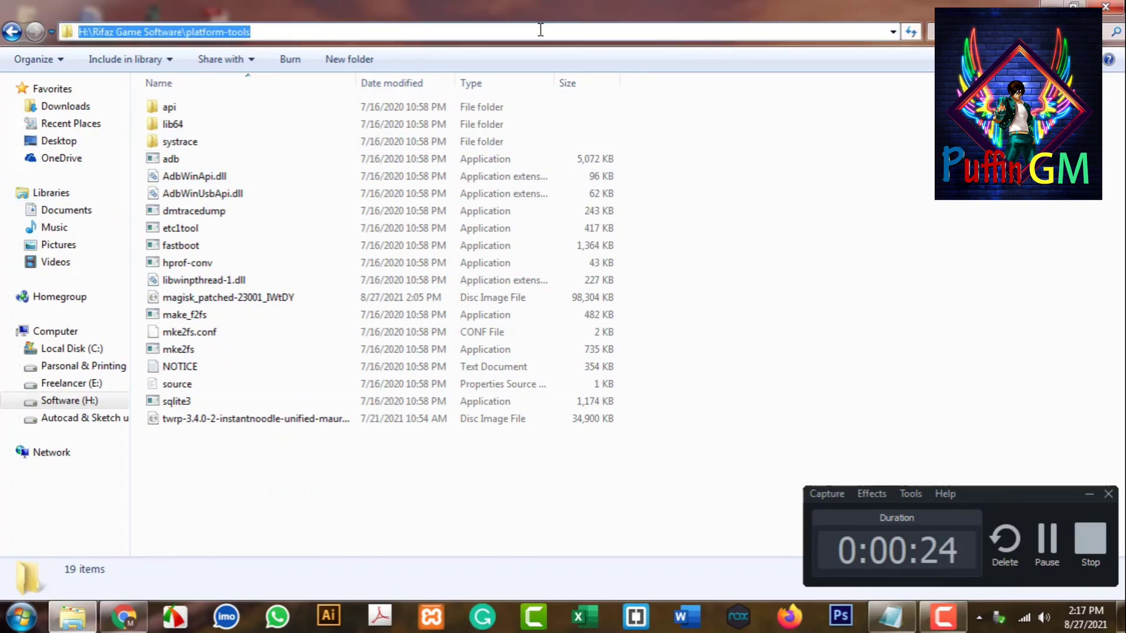
type("cmd")
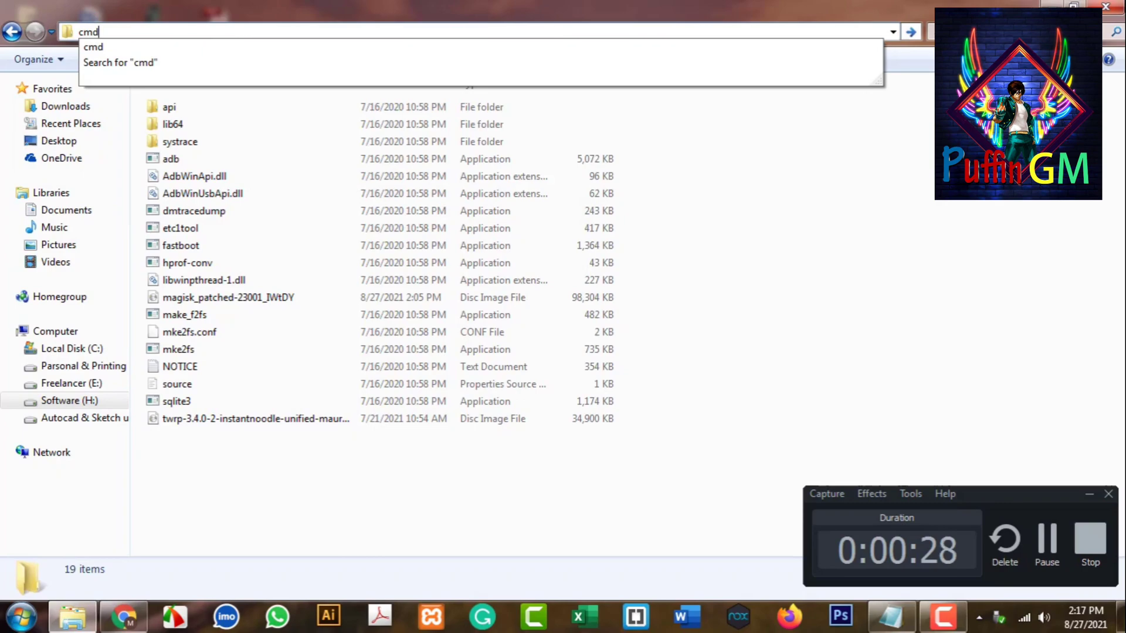
key("Return")
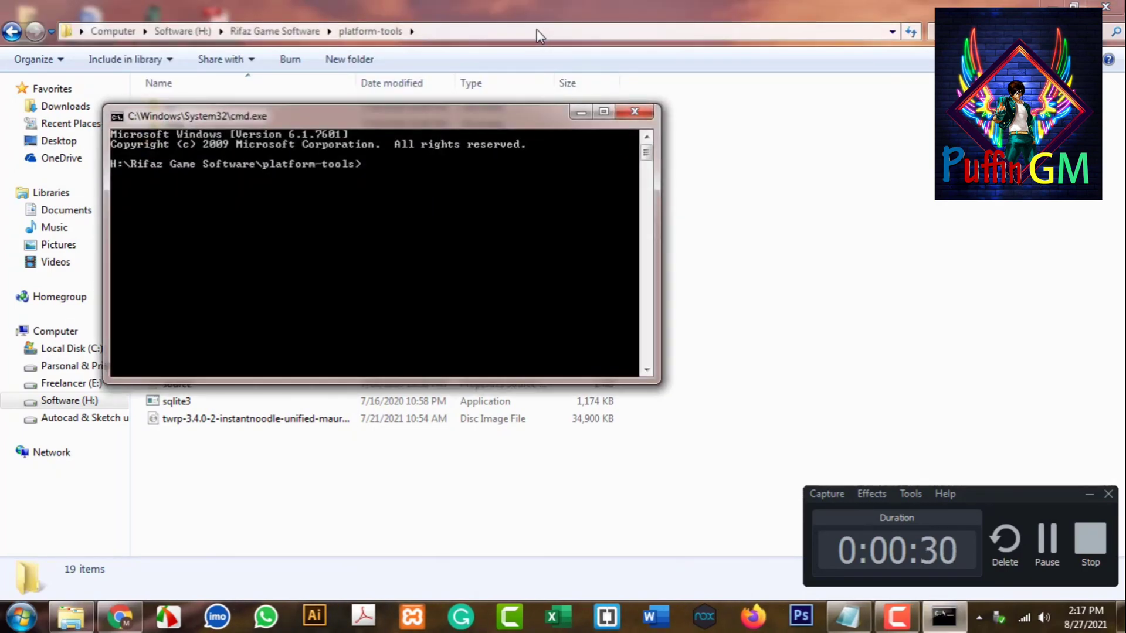
- Run 'fastboot devices' to confirm the phone is listed in fastboot mode
type("fa")
type("st")
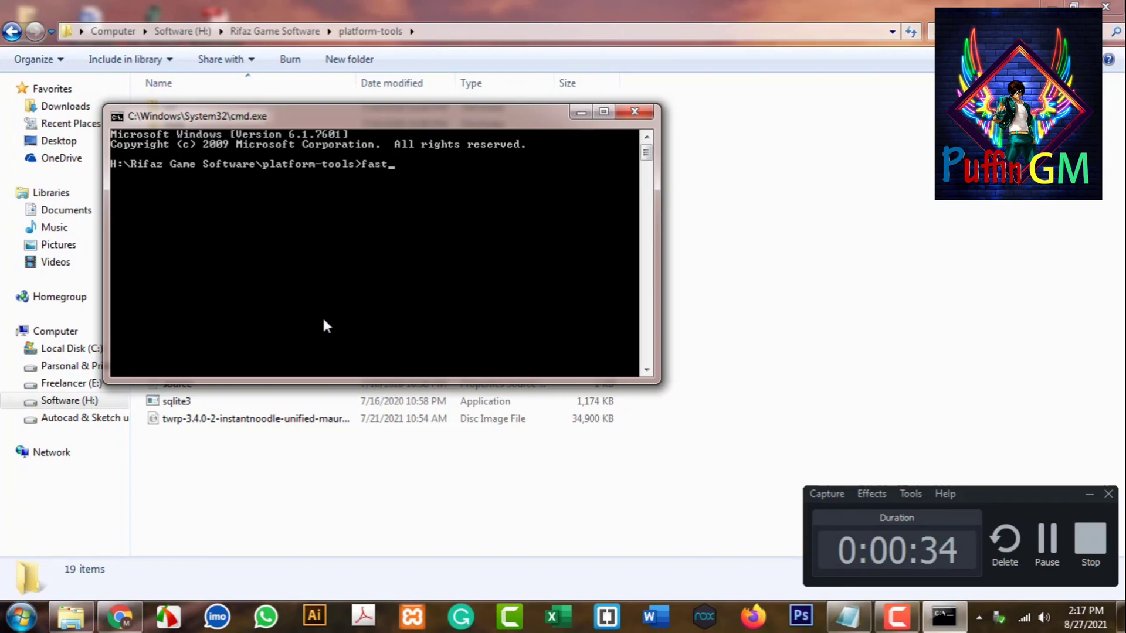
type("boot devi")
type("ces")
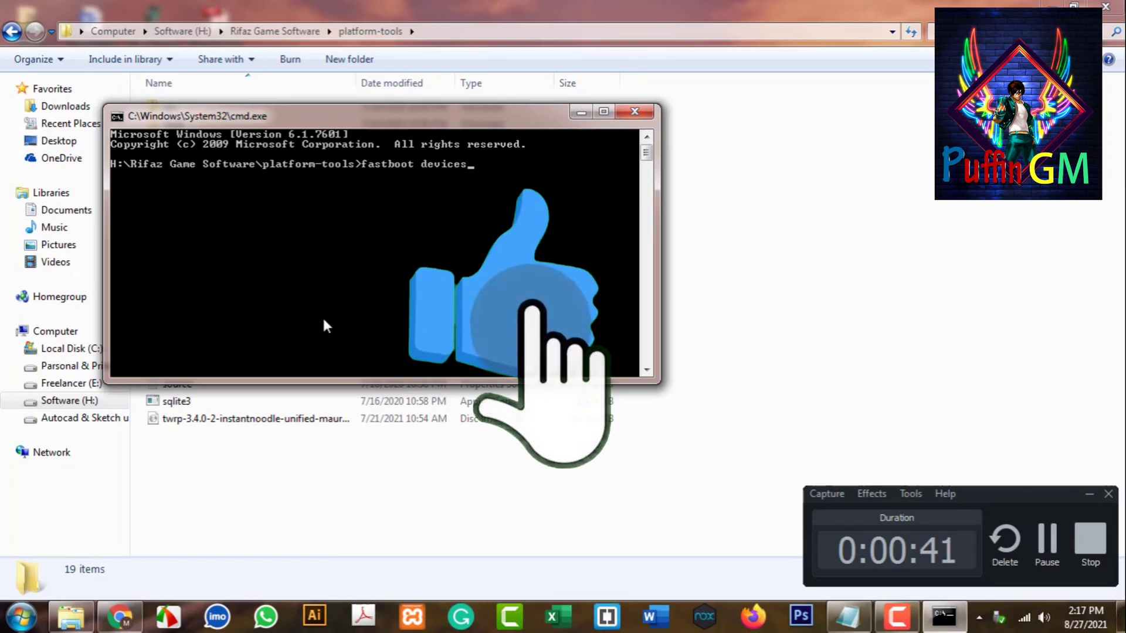
key("Return")
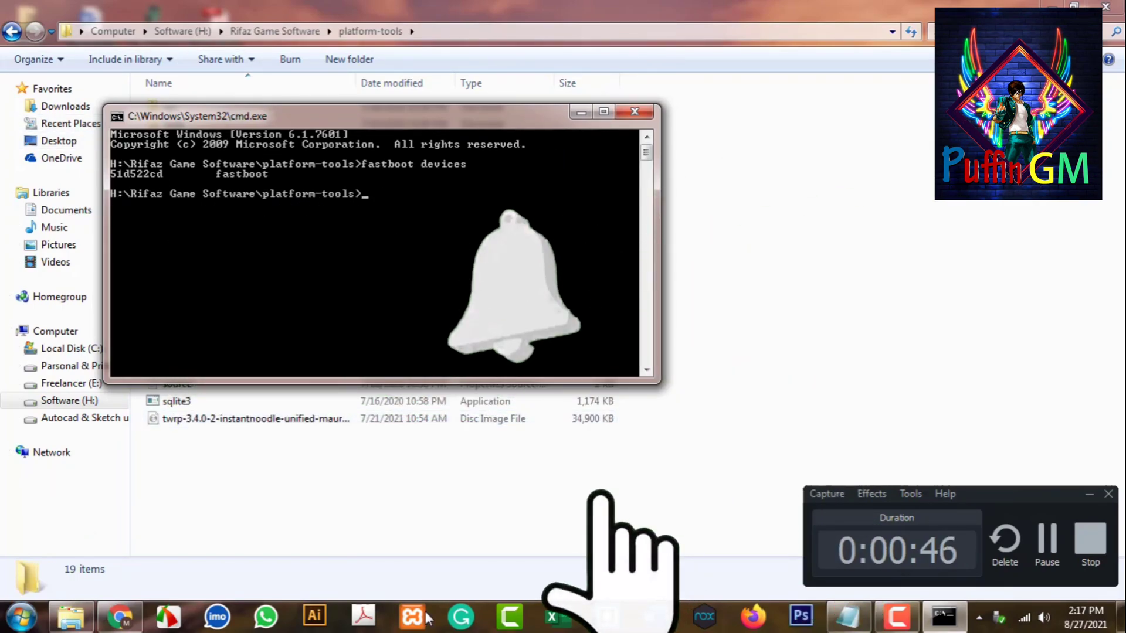
- Copy the first fastboot boot command from Notepad and paste it at the prompt
left_click(850, 619)
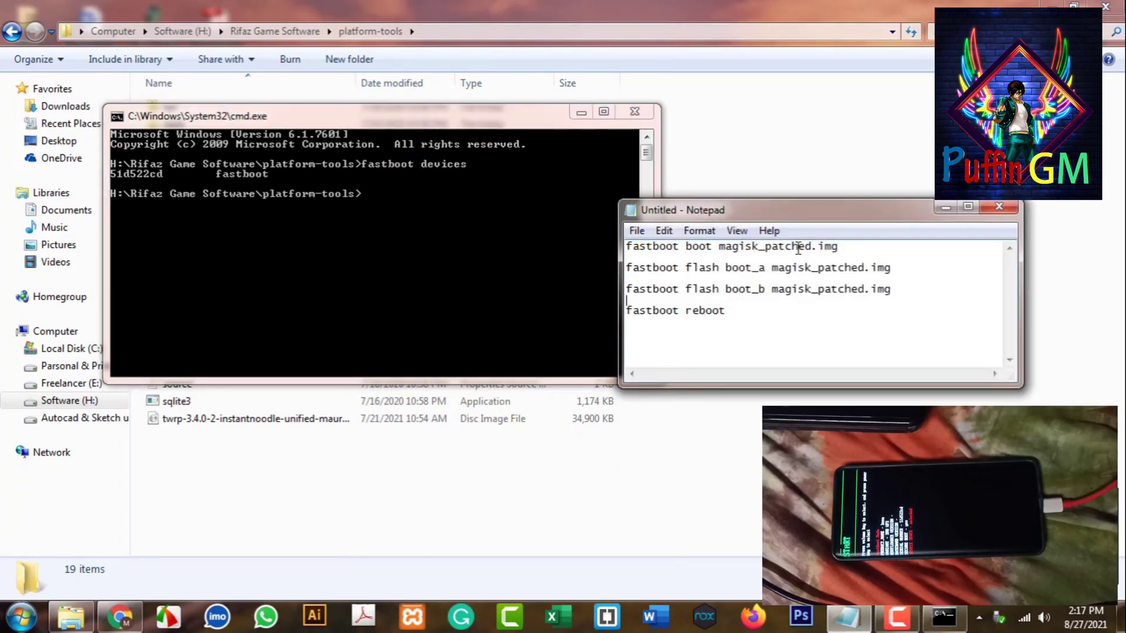
left_click_drag(840, 247, 626, 246)
right_click(674, 246)
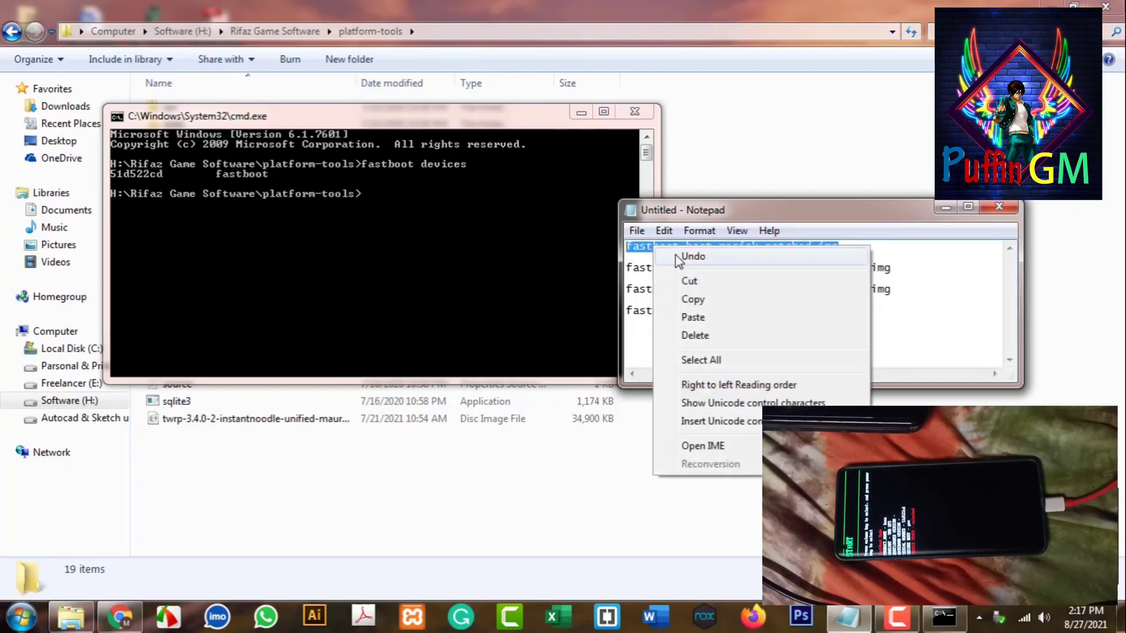
left_click(713, 299)
left_click(399, 233)
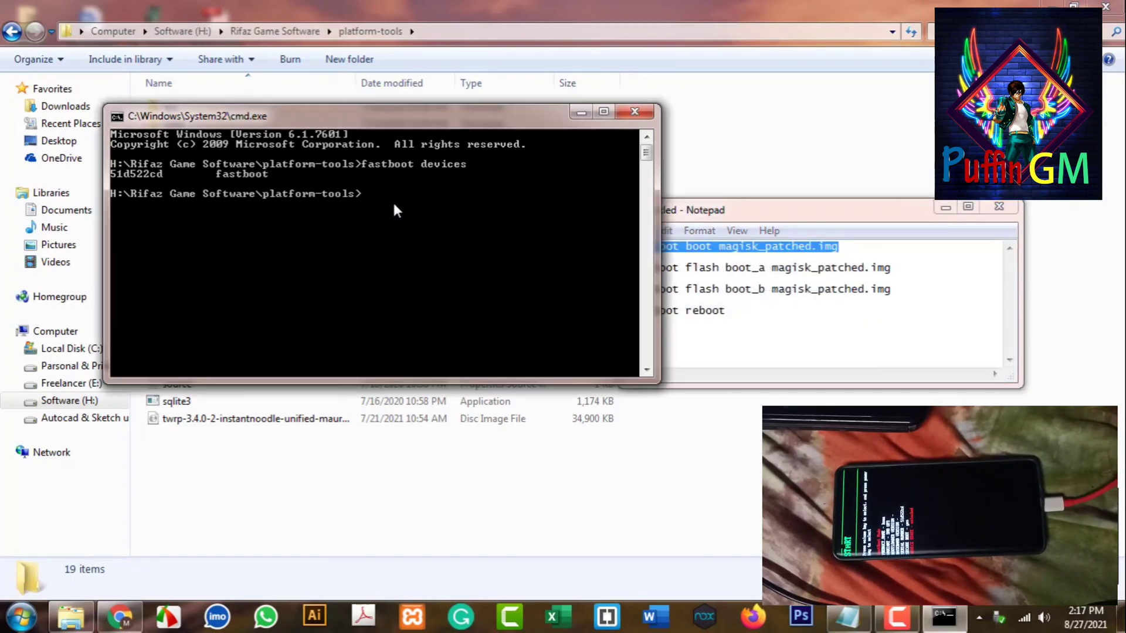
right_click(391, 198)
left_click(439, 249)
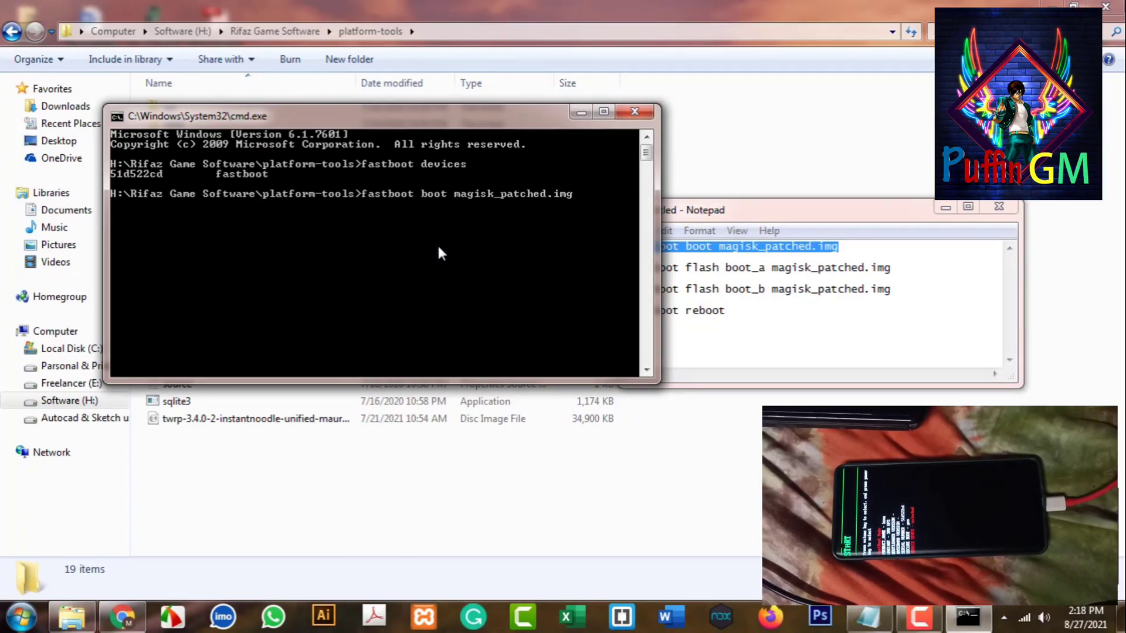
- Trim the pasted command back to 'fastboot boot ' and return to the platform-tools folder
key("BackSpace")
key("BackSpace")
key("BackSpace")
key("BackSpace")
key("BackSpace")
key("BackSpace")
key("BackSpace")
key("BackSpace")
key("BackSpace")
key("BackSpace")
key("BackSpace")
key("BackSpace")
key("BackSpace")
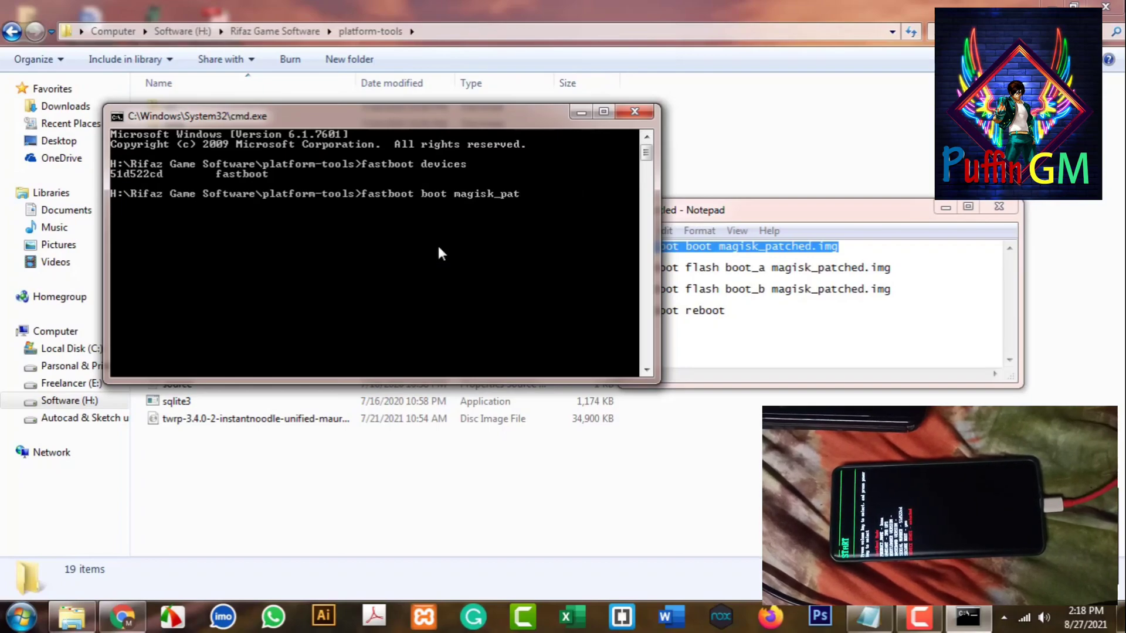
key("BackSpace")
key("BackSpace")
key("BackSpace")
key("BackSpace")
key("BackSpace")
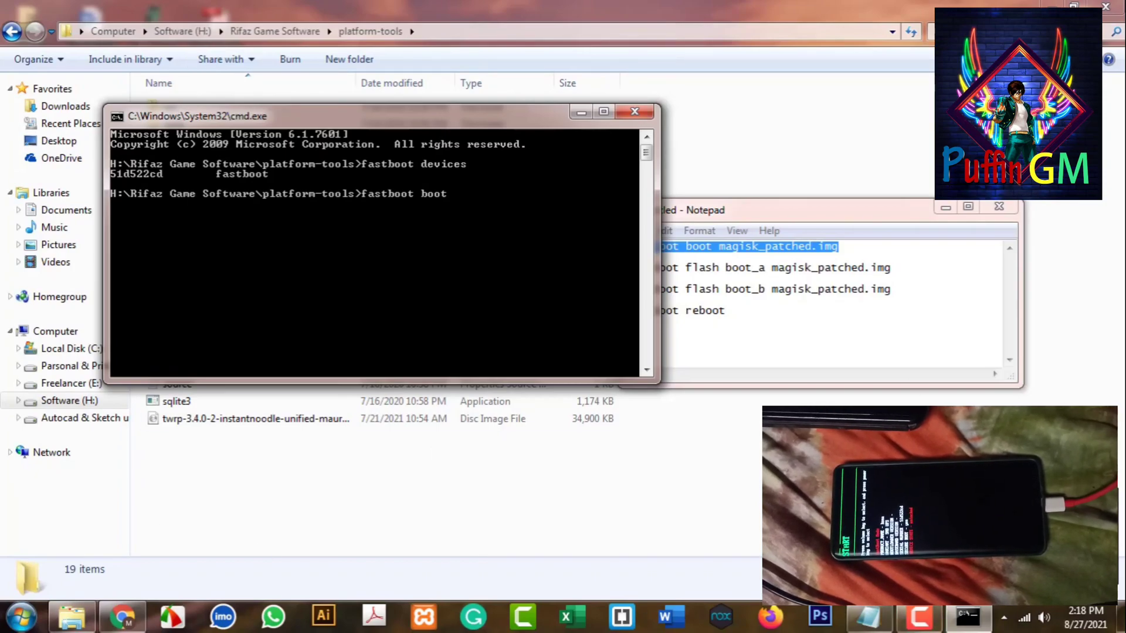
left_click(661, 473)
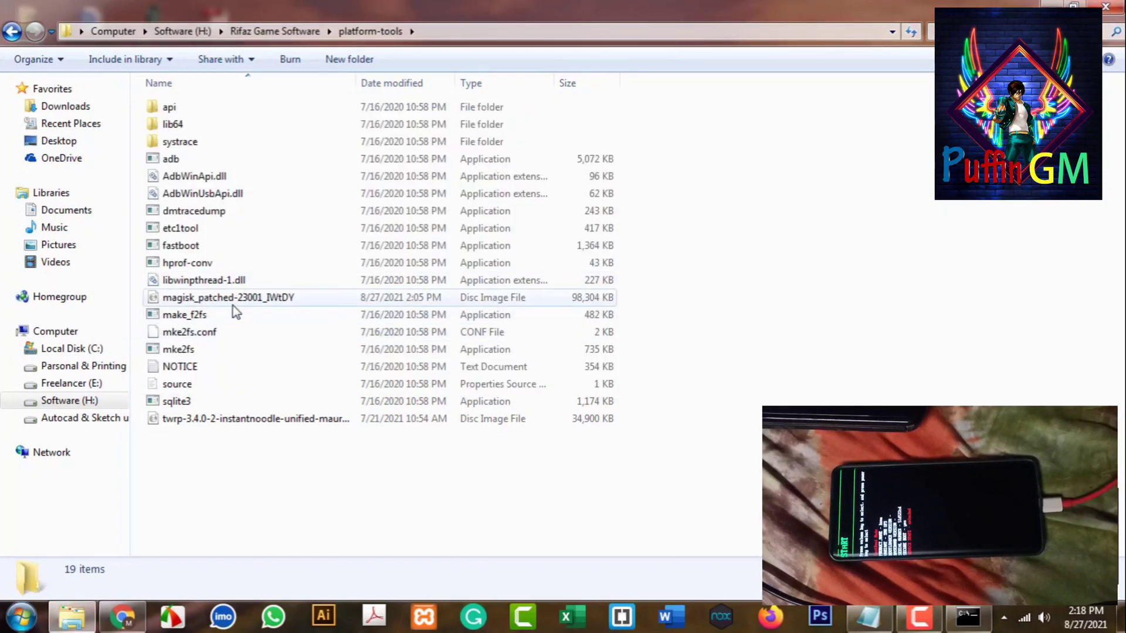
- Drop magisk_patched-23001_IWtDY.img's path into the command and run fastboot boot
mouse_move(234, 297)
left_mouse_down()
mouse_move(326, 363)
mouse_move(623, 460)
mouse_move(668, 463)
mouse_move(495, 457)
mouse_move(968, 617)
mouse_move(434, 203)
mouse_move(458, 197)
left_mouse_up()
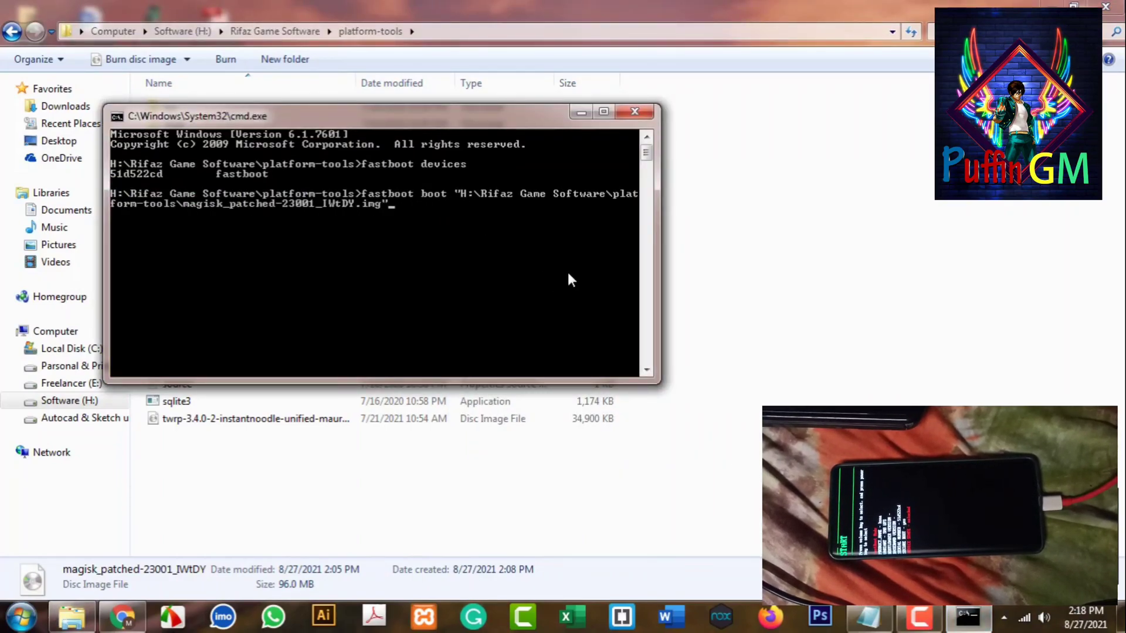
key("Return")
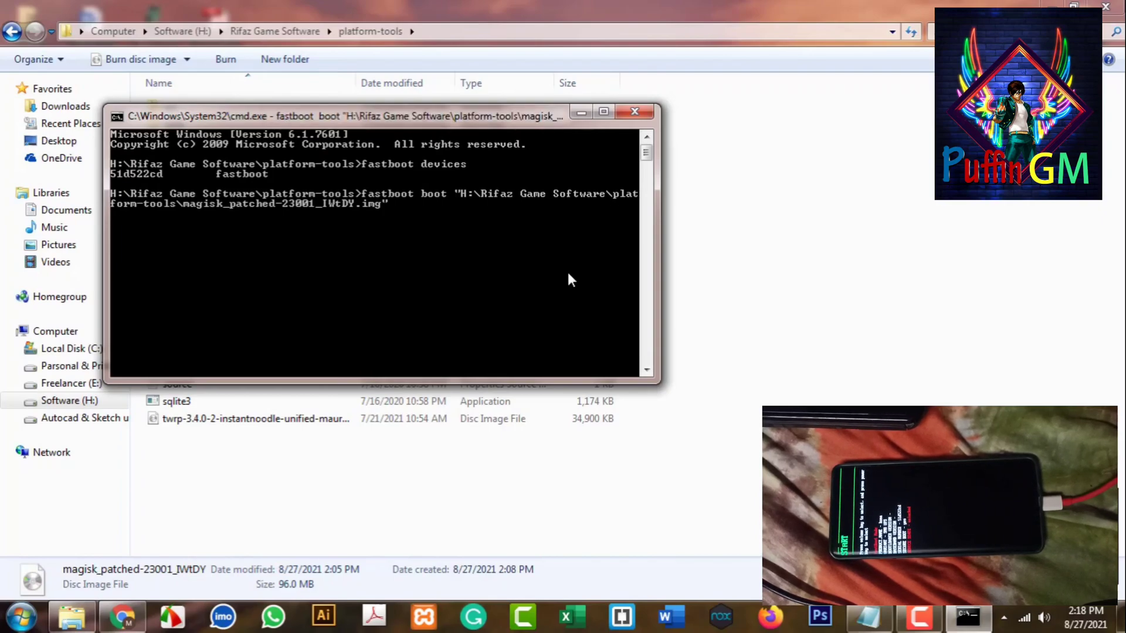